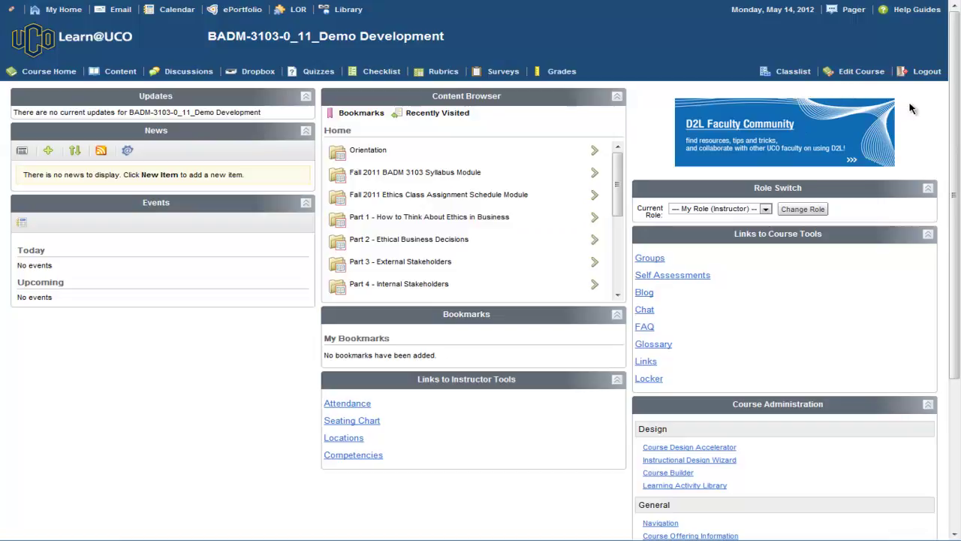
# Open Course Builder from the course's administration page and look through the module list on the canvas.
pyautogui.click(858, 75)
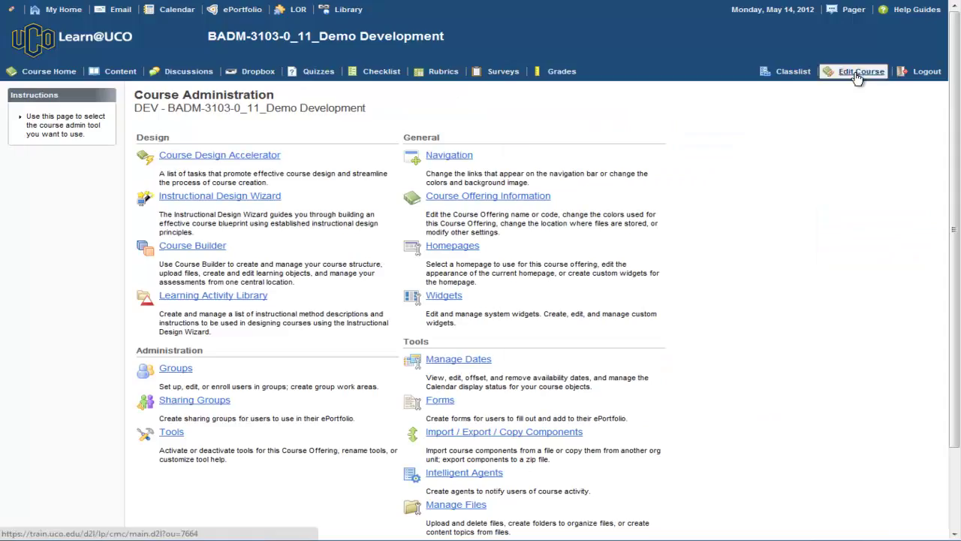
pyautogui.click(220, 248)
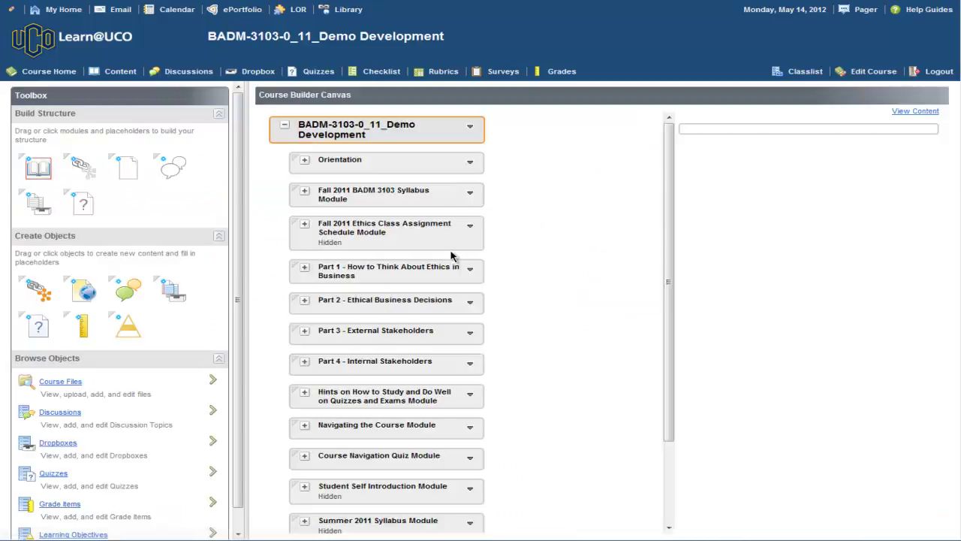
pyautogui.scroll(-2, 585, 253)
pyautogui.scroll(2, 585, 253)
pyautogui.moveTo(665, 156); pyautogui.dragTo(676, 292)
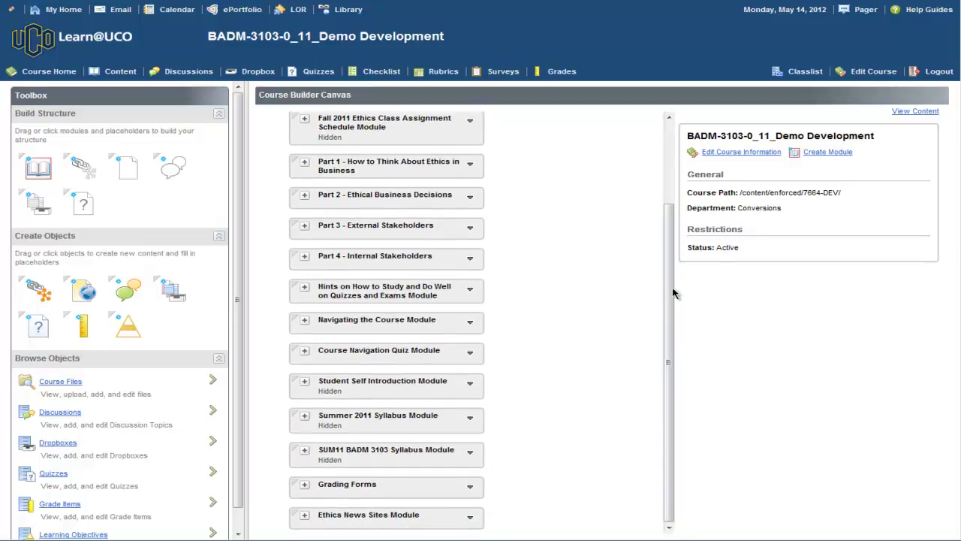
pyautogui.scroll(2, 483, 440)
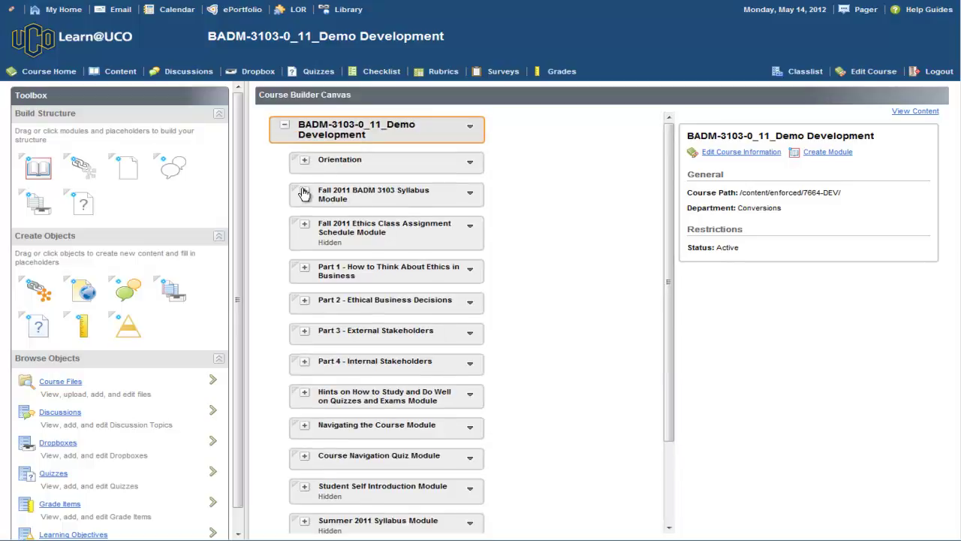
# Examine the submodules of Orientation and Part 1 - How to Think About Ethics in Business, and review the remaining top-level modules.
pyautogui.click(304, 159)
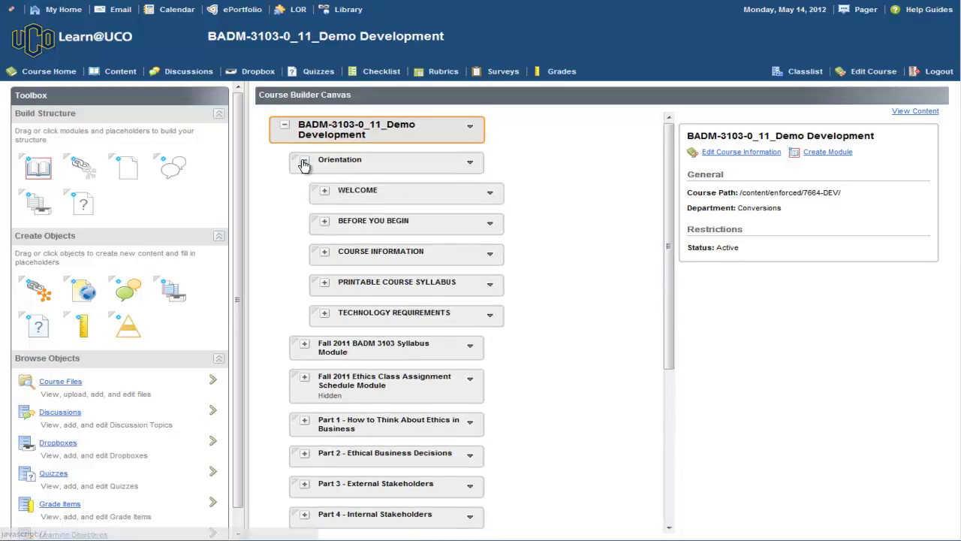
pyautogui.click(304, 162)
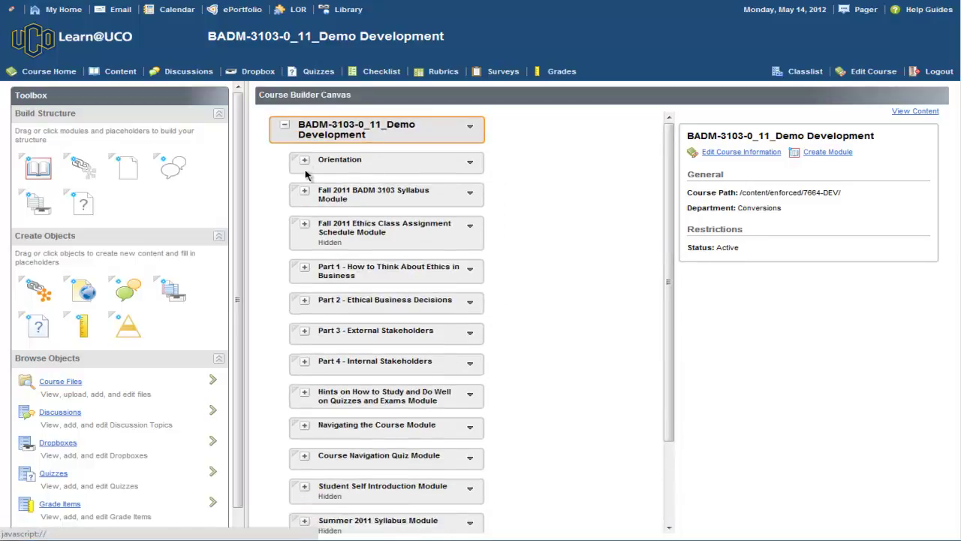
pyautogui.click(305, 269)
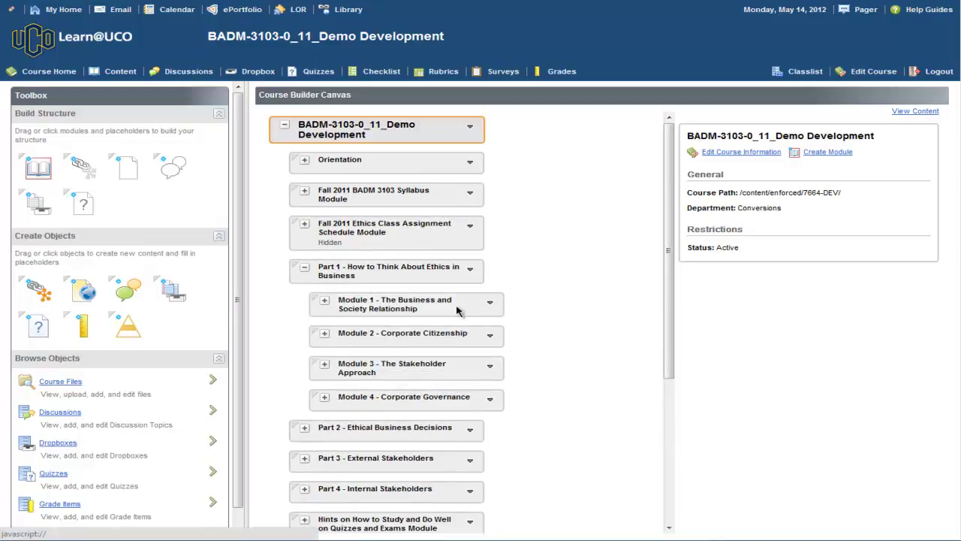
pyautogui.scroll(-1, 465, 312)
pyautogui.scroll(-1, 466, 312)
pyautogui.scroll(2, 359, 296)
pyautogui.click(305, 253)
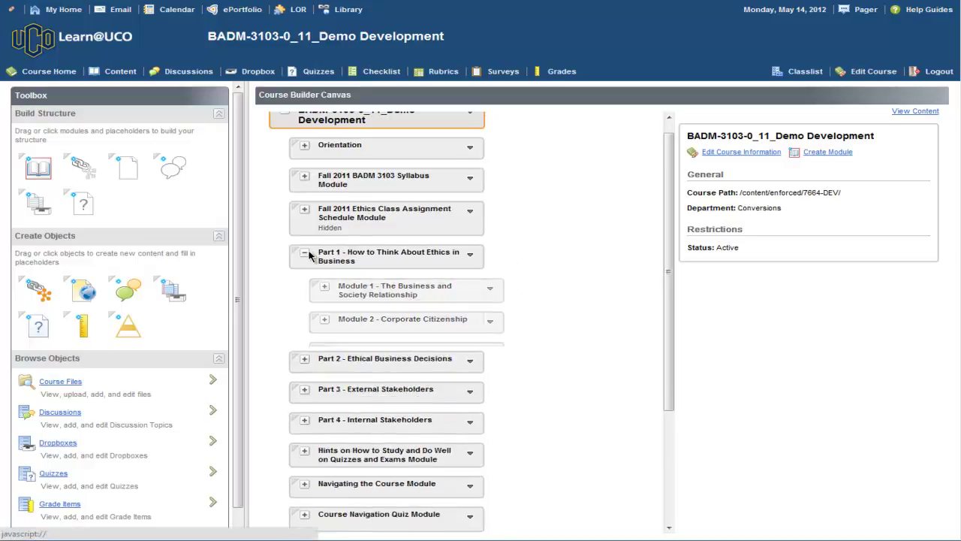
pyautogui.scroll(1, 555, 236)
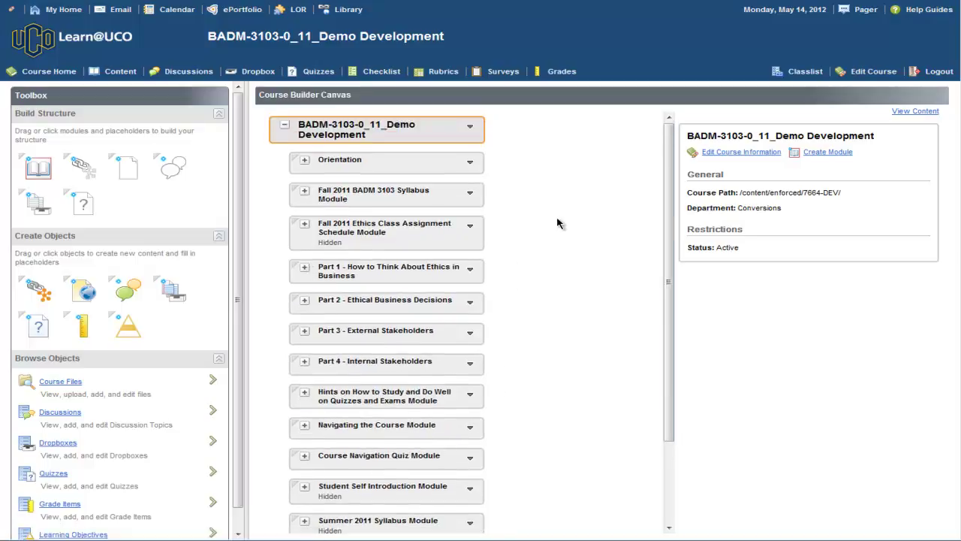
pyautogui.moveTo(673, 161); pyautogui.dragTo(663, 244)
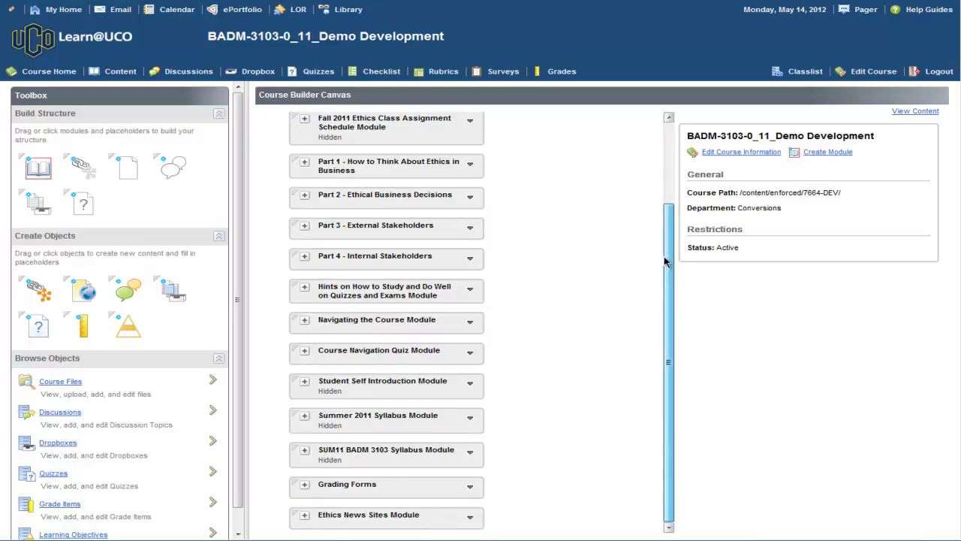
pyautogui.moveTo(665, 261); pyautogui.dragTo(668, 136)
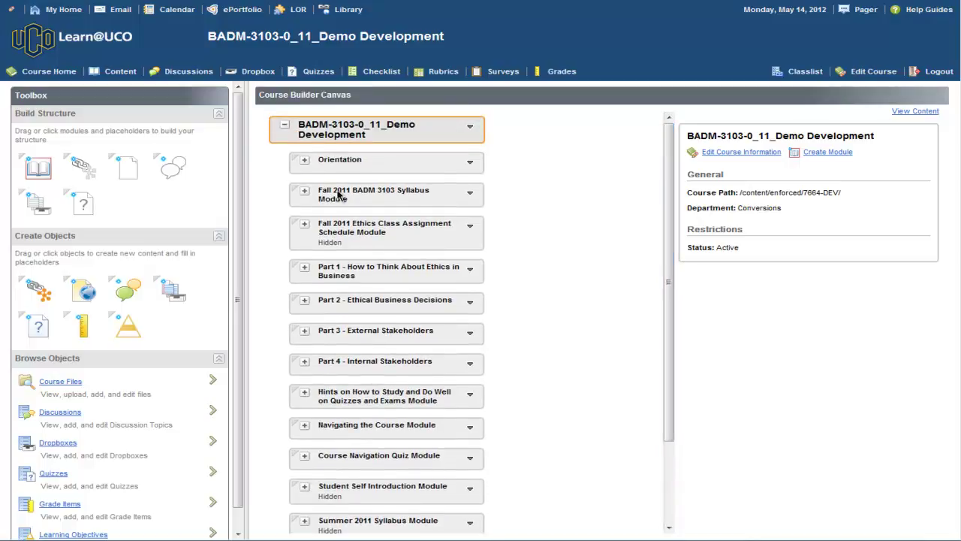
# Check the contents of the Fall 2011 BADM 3103 Syllabus Module and remove the module from the canvas.
pyautogui.click(304, 191)
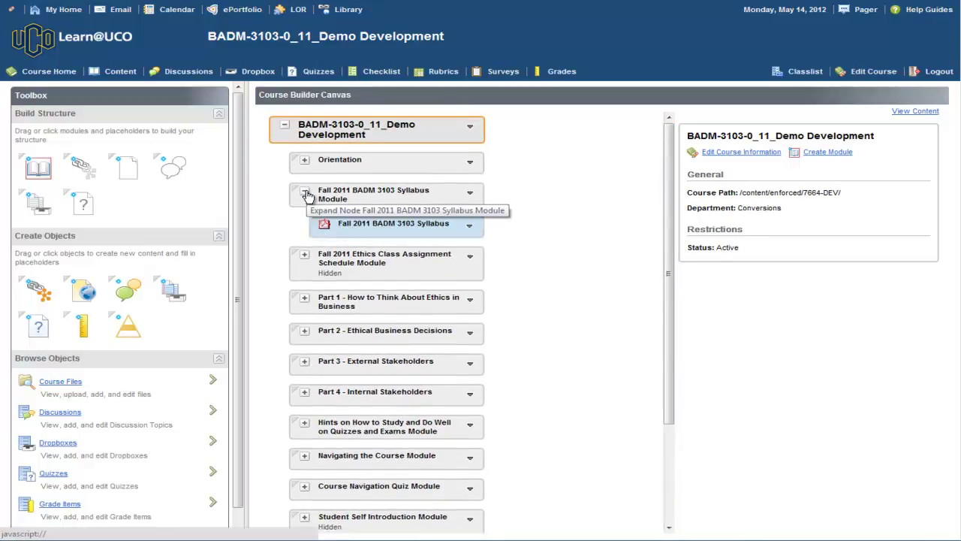
pyautogui.click(304, 191)
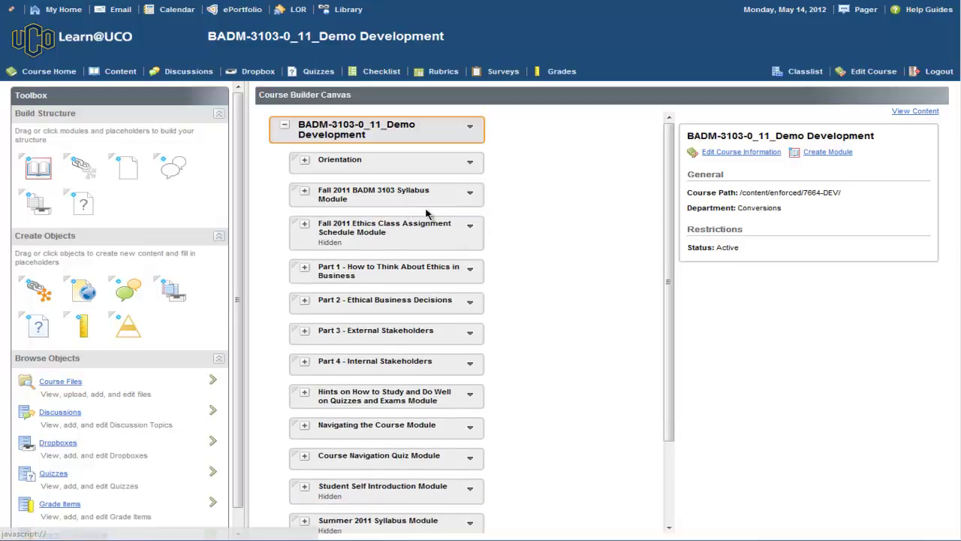
pyautogui.click(471, 193)
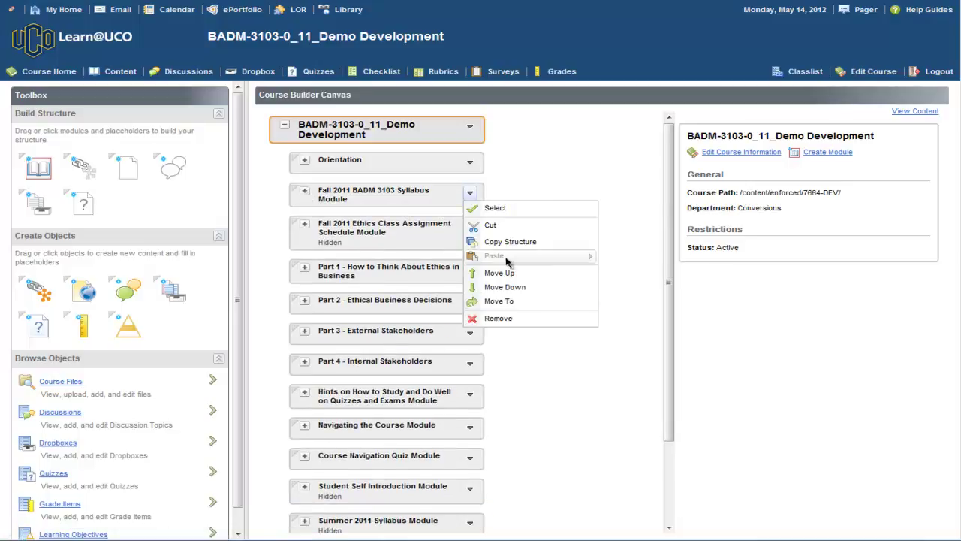
pyautogui.click(532, 321)
pyautogui.click(473, 300)
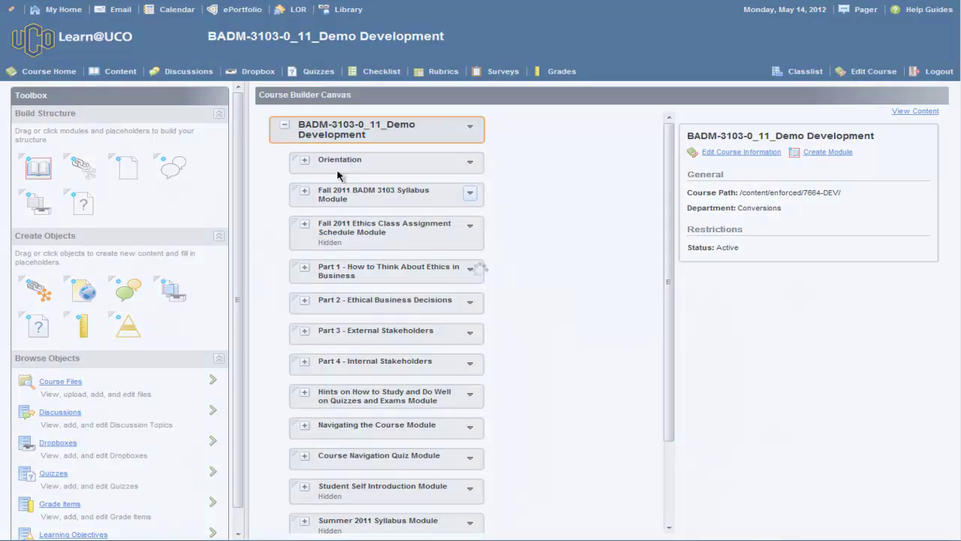
# Check the contents of the Fall 2011 Ethics Class Assignment Schedule Module and remove the module from the canvas.
pyautogui.click(305, 192)
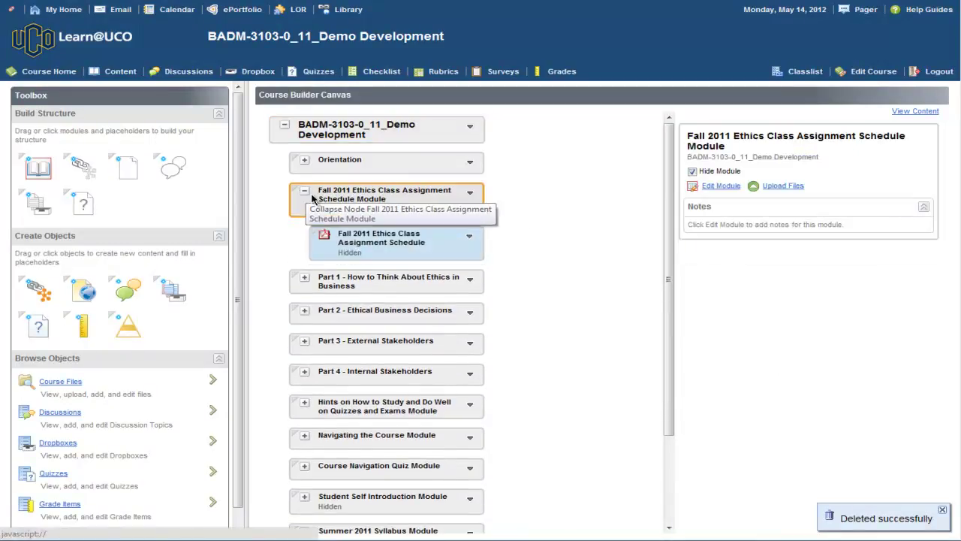
pyautogui.click(305, 194)
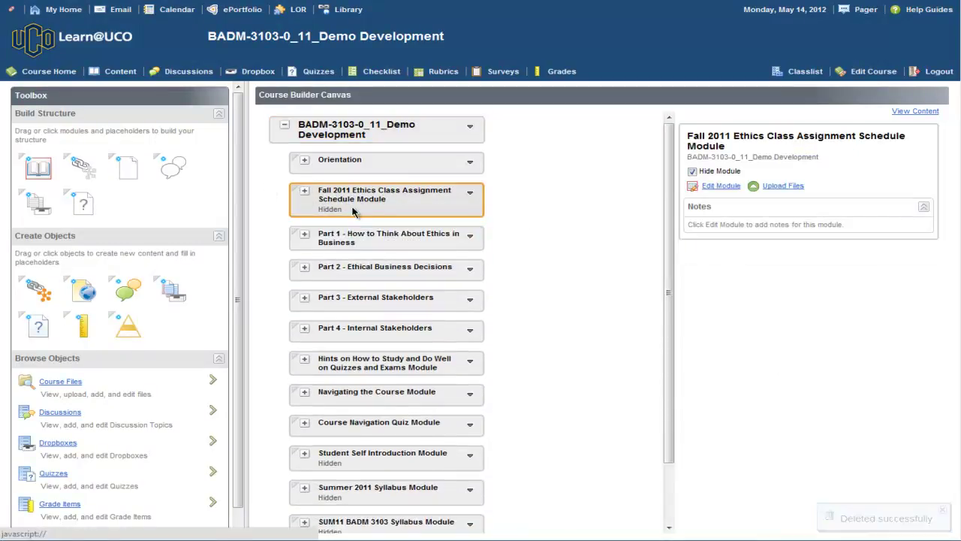
pyautogui.click(470, 194)
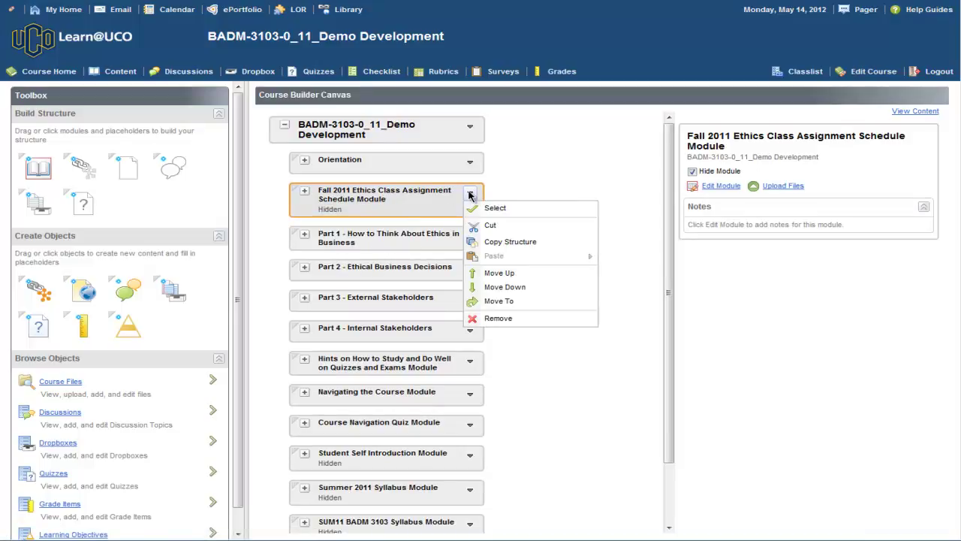
pyautogui.click(523, 318)
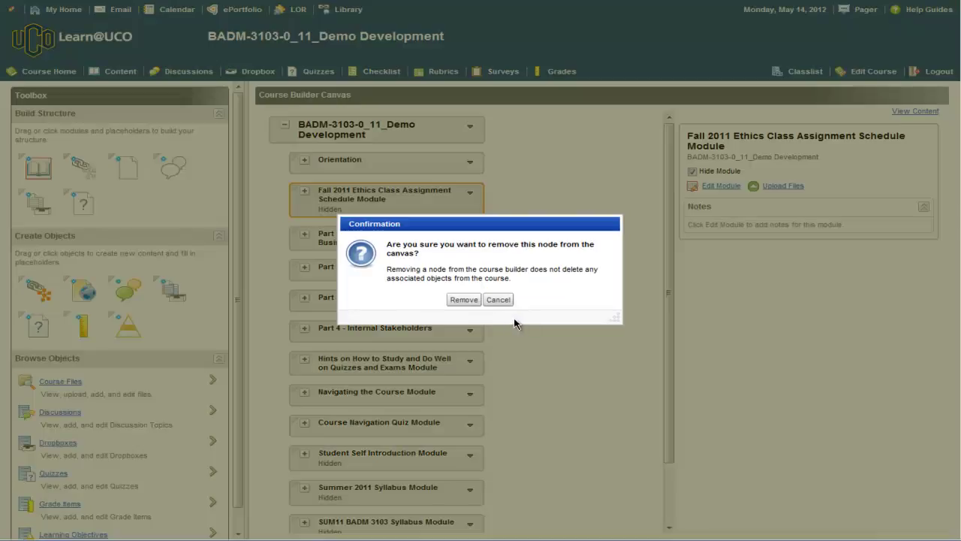
pyautogui.click(475, 299)
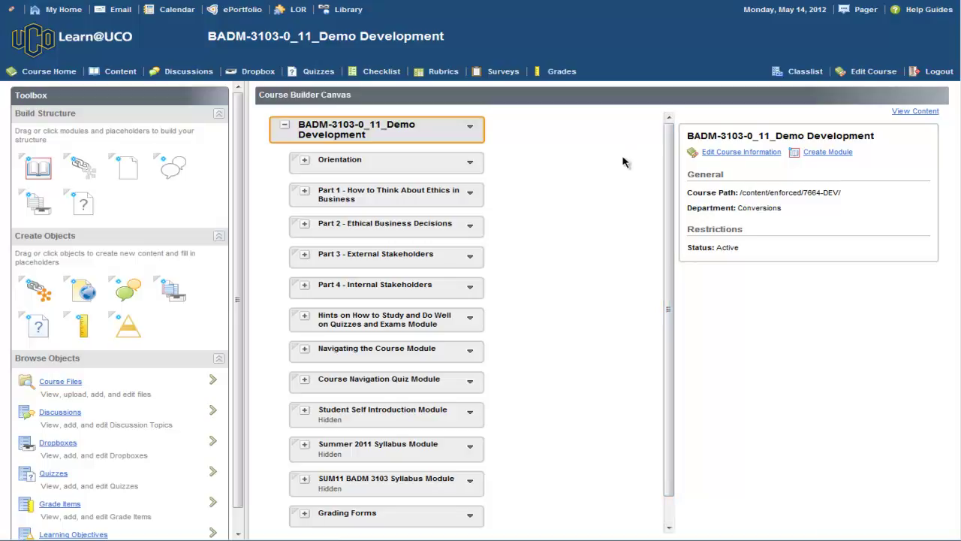
# Move the Hints on How to Study and Do Well on Quizzes and Exams discussion to the end of COURSE INFORMATION in Orientation.
pyautogui.scroll(-2, 612, 172)
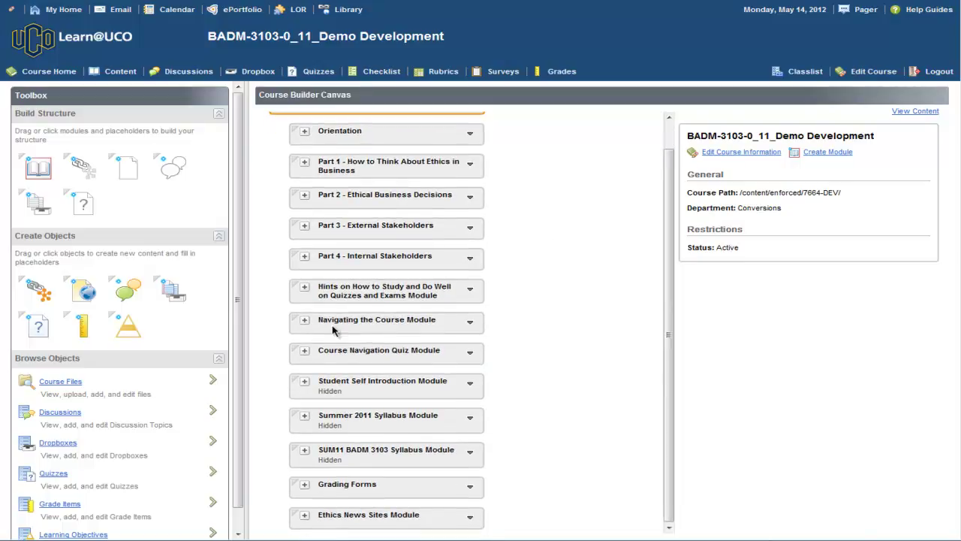
pyautogui.click(337, 293)
pyautogui.click(304, 292)
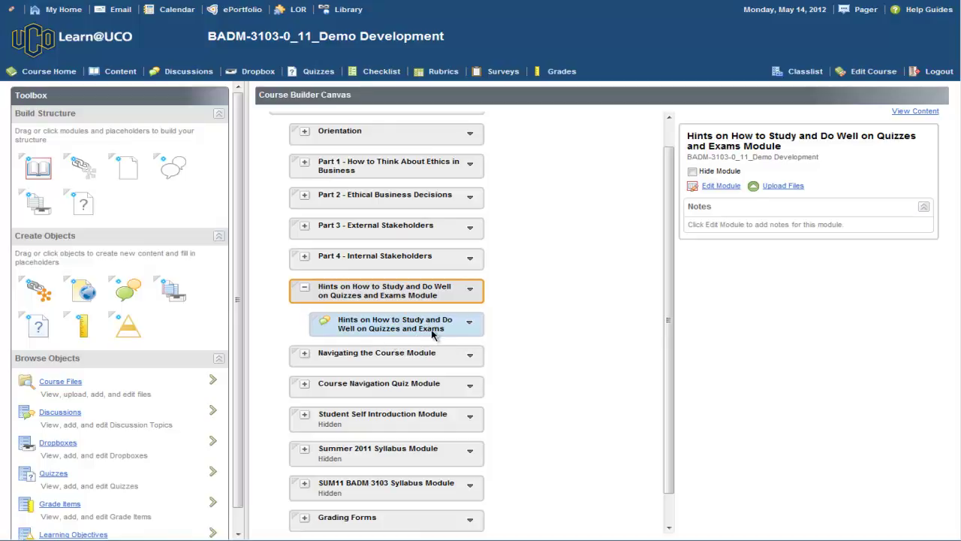
pyautogui.click(304, 287)
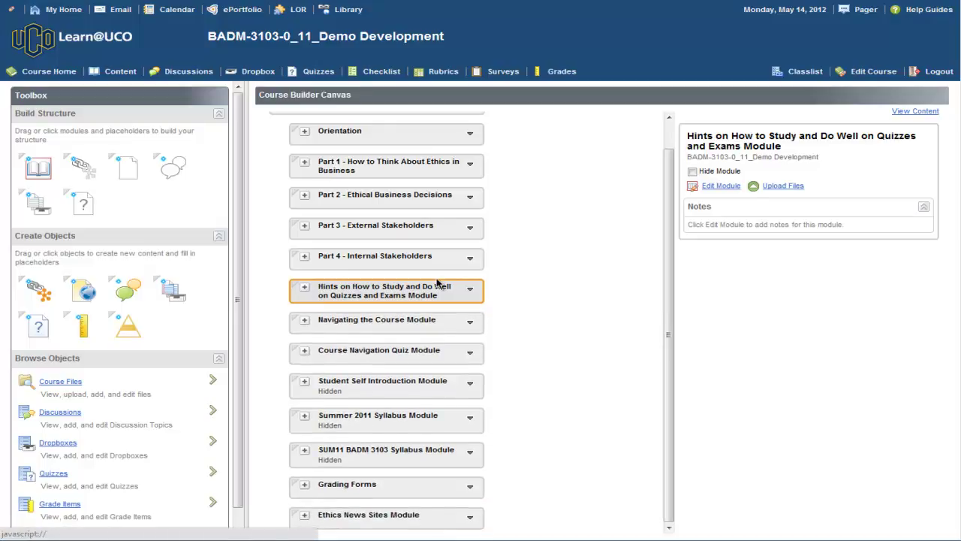
pyautogui.click(304, 132)
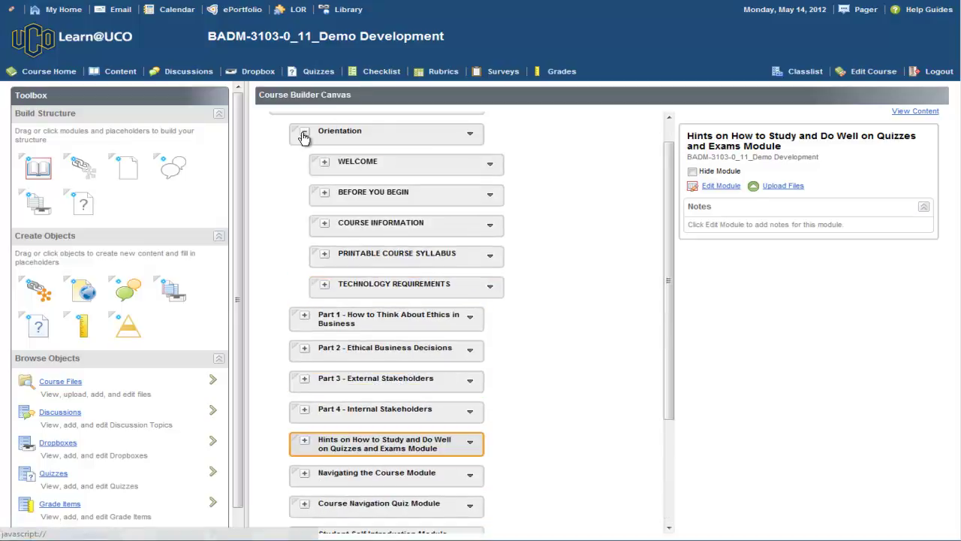
pyautogui.click(322, 226)
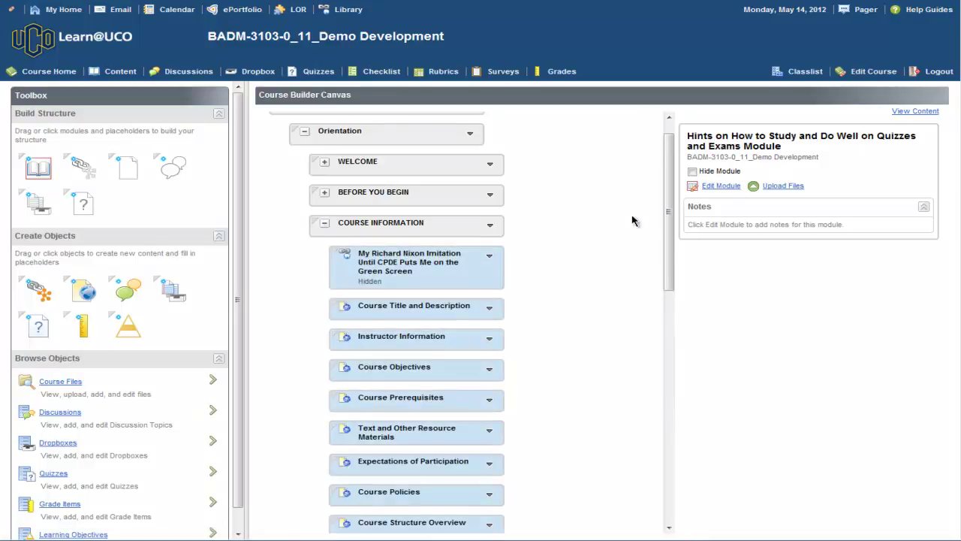
pyautogui.scroll(-1, 672, 199)
pyautogui.moveTo(672, 199); pyautogui.dragTo(674, 360)
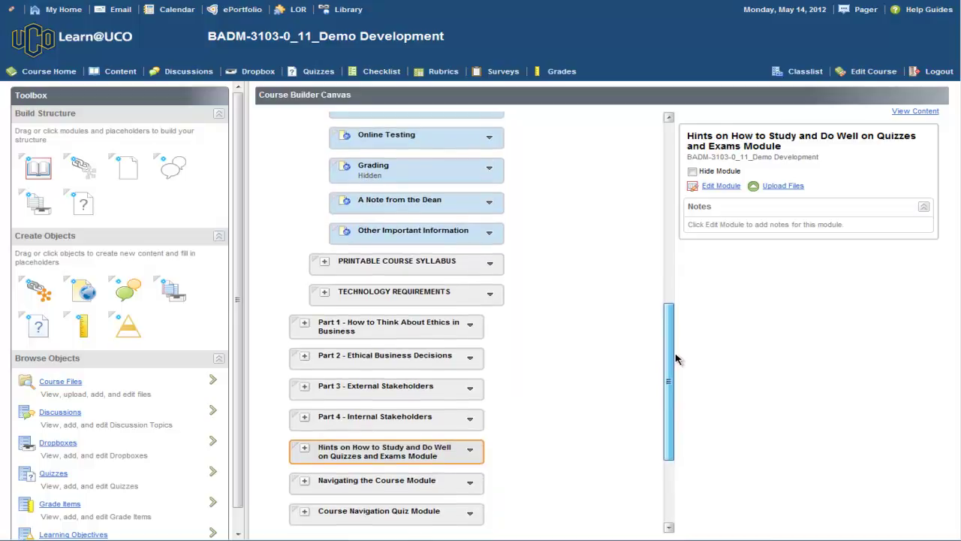
pyautogui.click(304, 449)
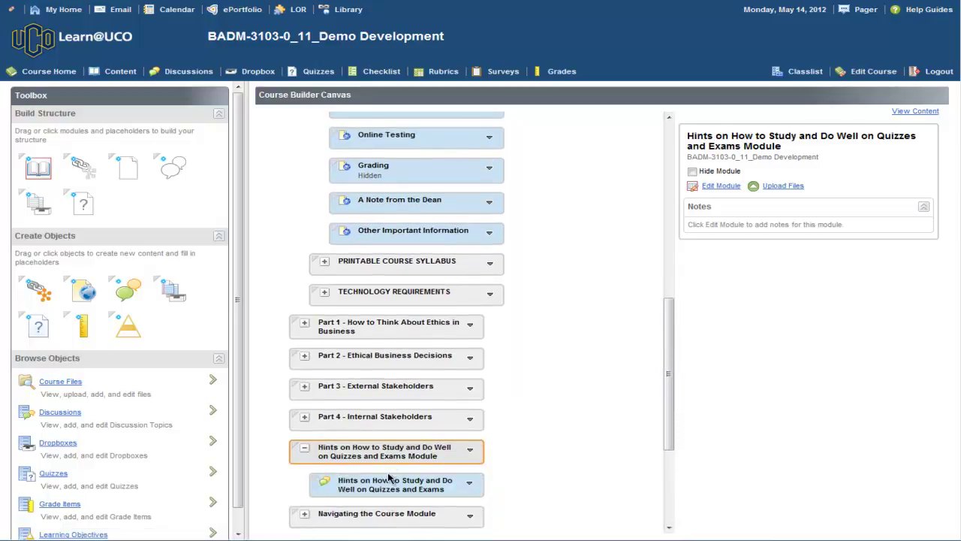
pyautogui.click(405, 491)
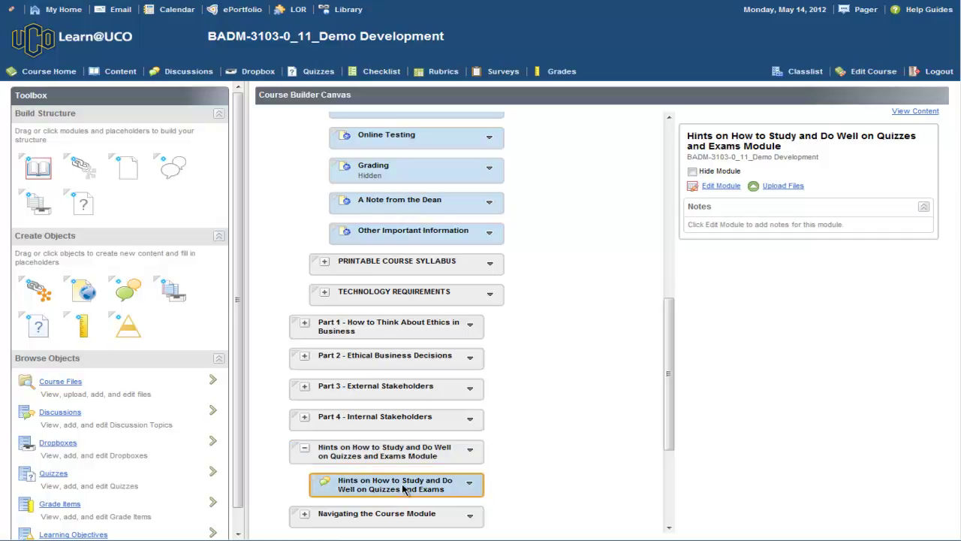
pyautogui.moveTo(394, 490); pyautogui.dragTo(432, 254)
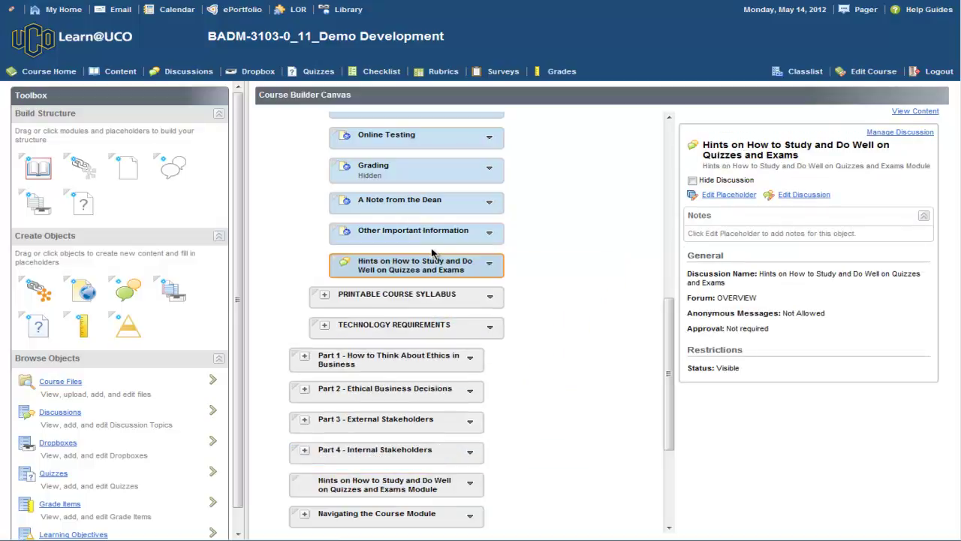
# Remove the emptied Hints on How to Study and Do Well on Quizzes and Exams Module from the canvas.
pyautogui.moveTo(668, 304); pyautogui.dragTo(672, 344)
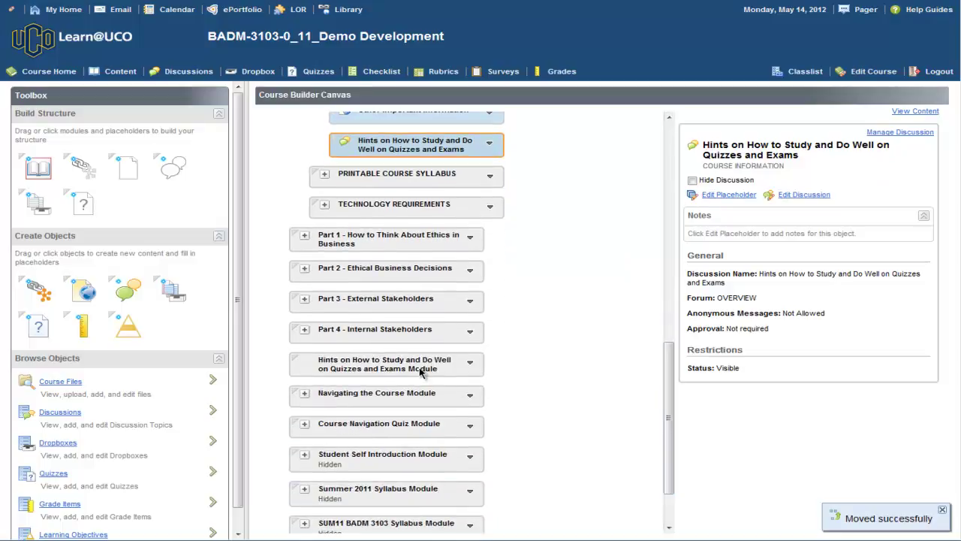
pyautogui.click(416, 371)
pyautogui.click(469, 364)
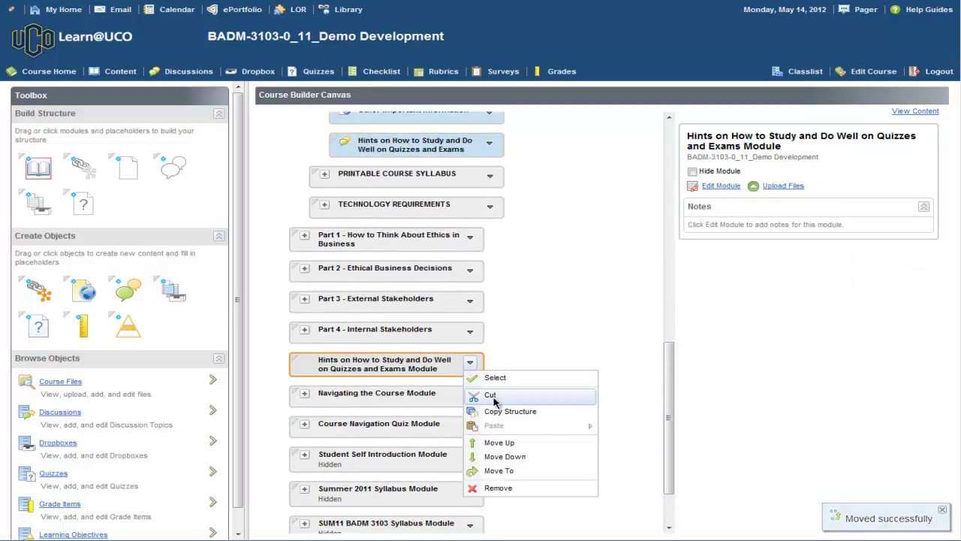
pyautogui.click(512, 489)
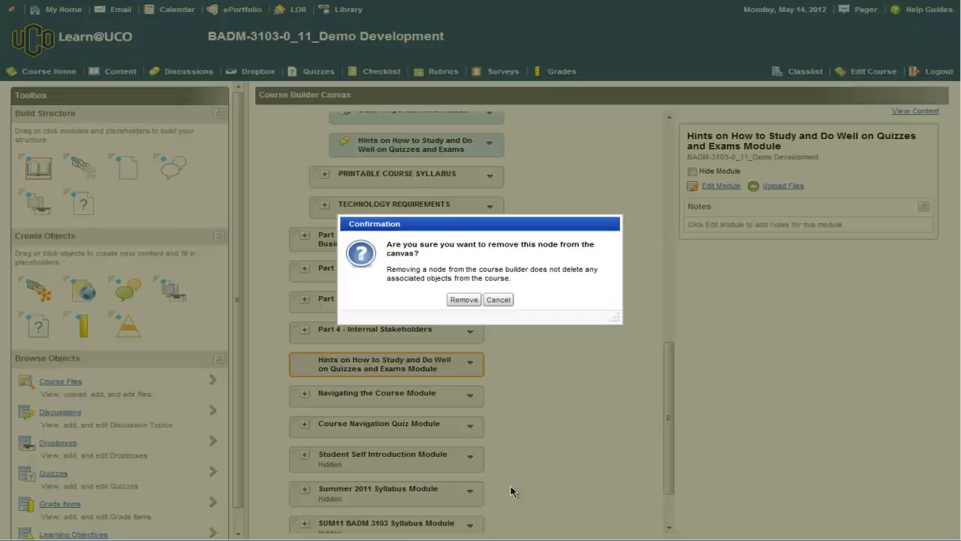
pyautogui.click(463, 299)
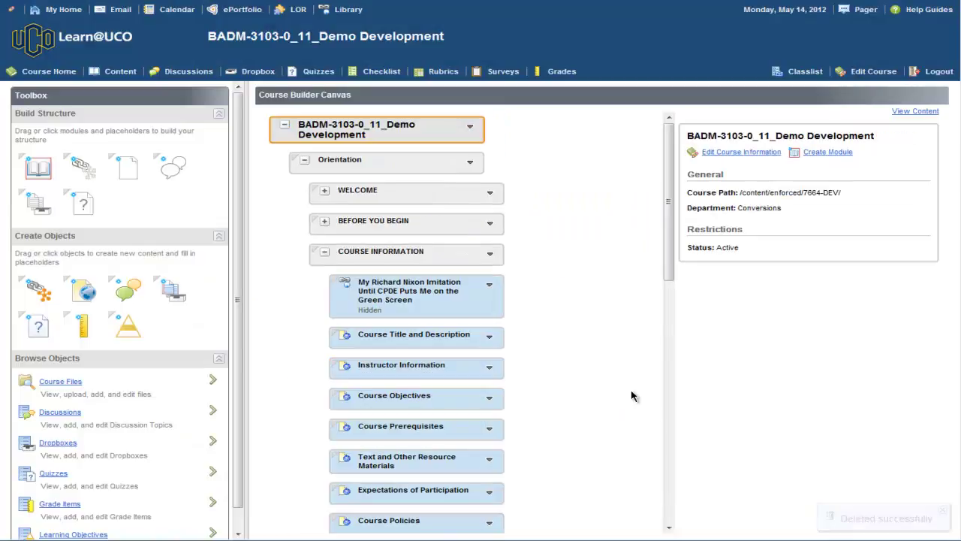
# Move the Navigating the Course Module into COURSE INFORMATION in Orientation and collapse COURSE INFORMATION.
pyautogui.click(324, 252)
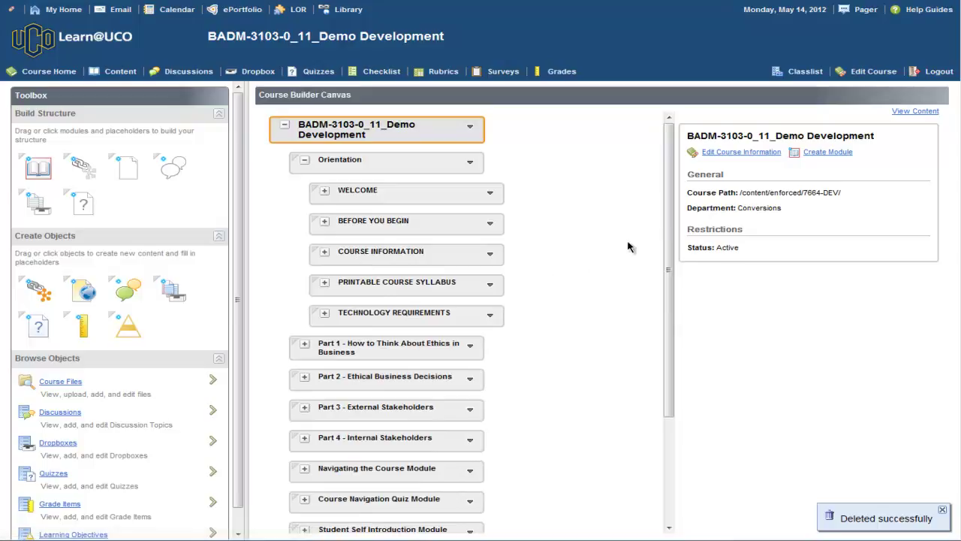
pyautogui.moveTo(667, 215); pyautogui.dragTo(669, 262)
pyautogui.click(376, 394)
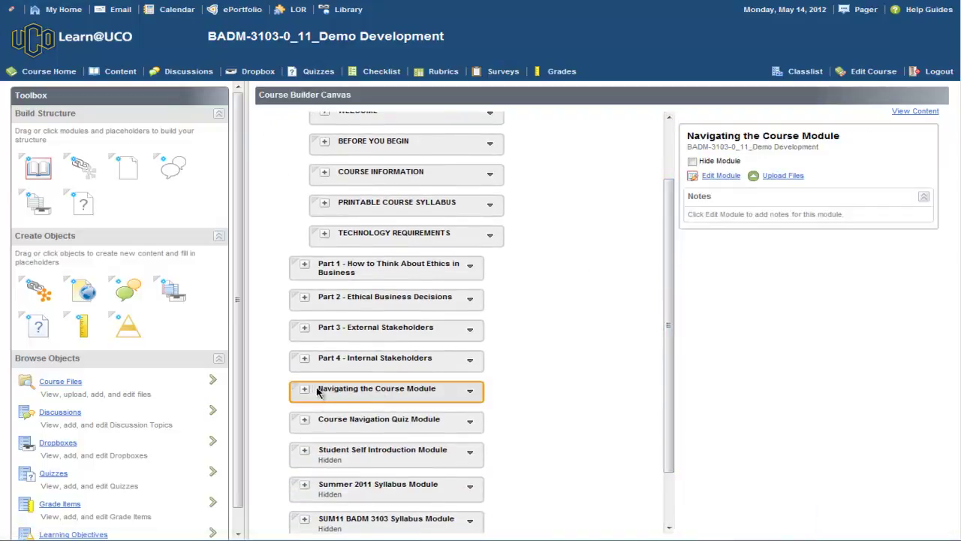
pyautogui.click(305, 390)
pyautogui.click(307, 392)
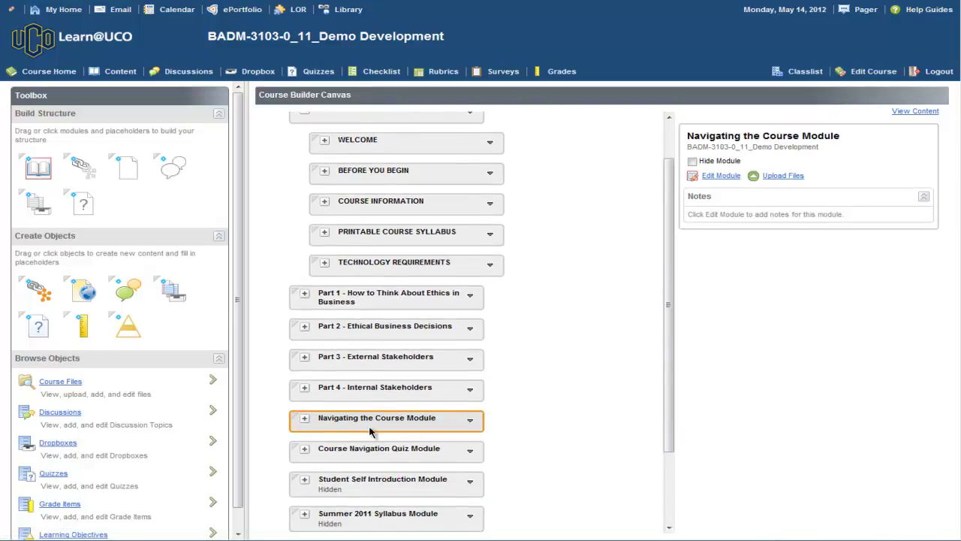
pyautogui.moveTo(361, 426); pyautogui.dragTo(400, 213)
pyautogui.click(324, 201)
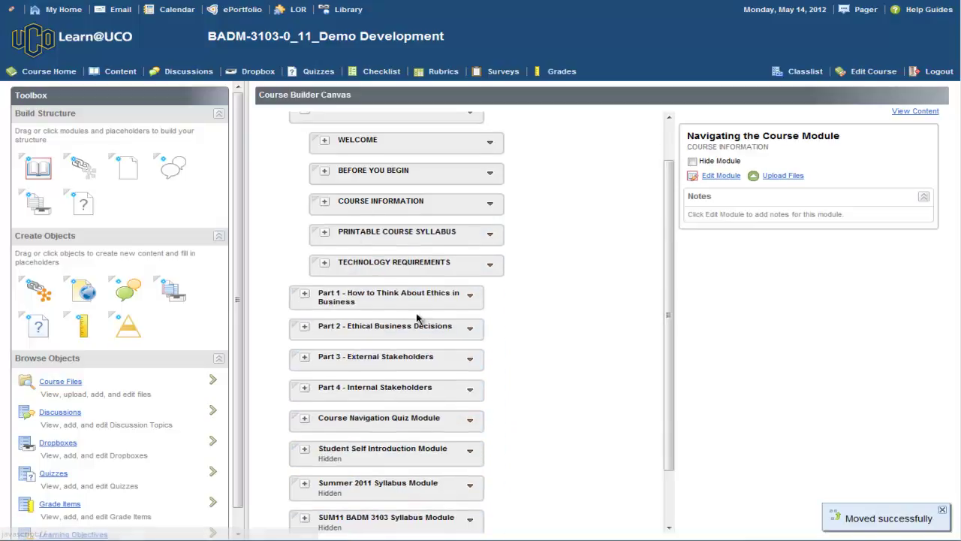
# Move the Student Self Introduction discussion out of its hidden module into COURSE INFORMATION and collapse COURSE INFORMATION.
pyautogui.scroll(-1, 425, 329)
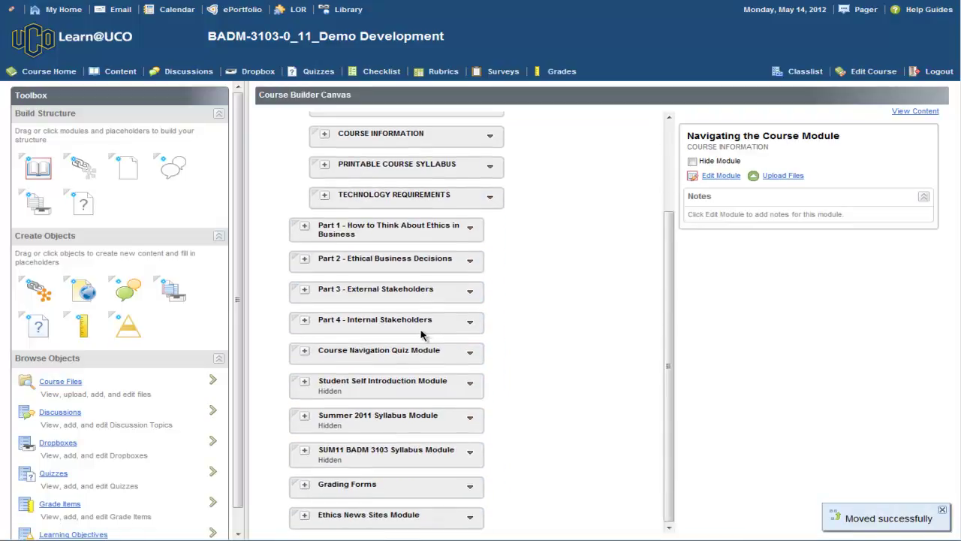
pyautogui.click(364, 387)
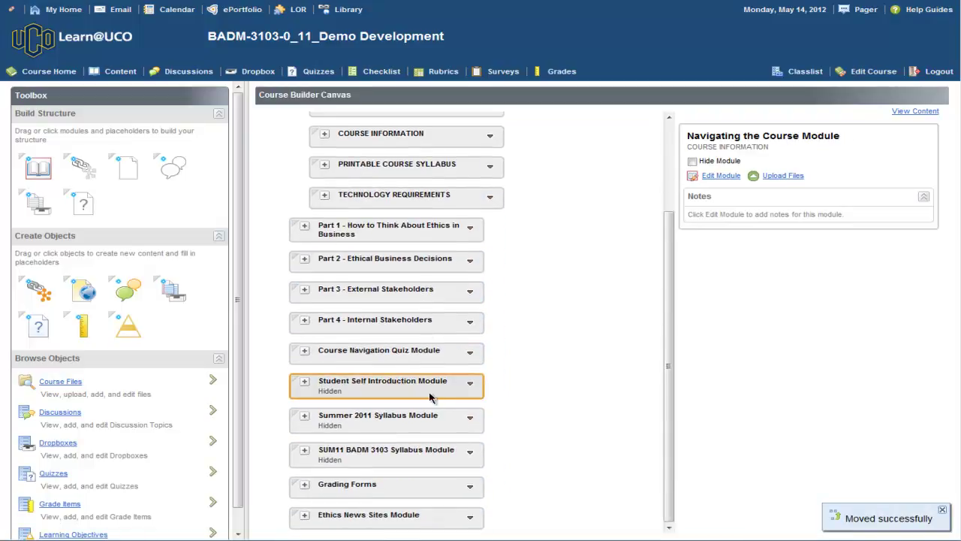
pyautogui.click(471, 384)
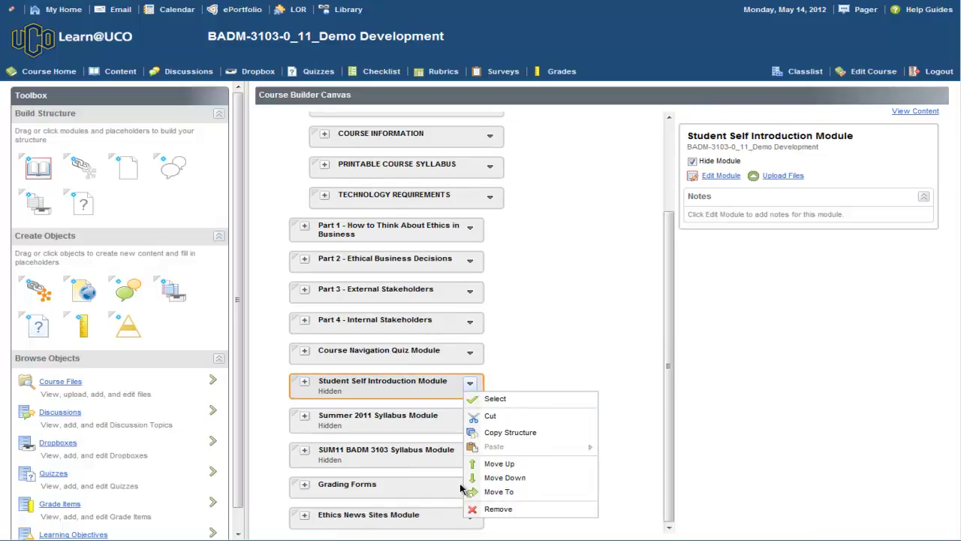
pyautogui.click(304, 381)
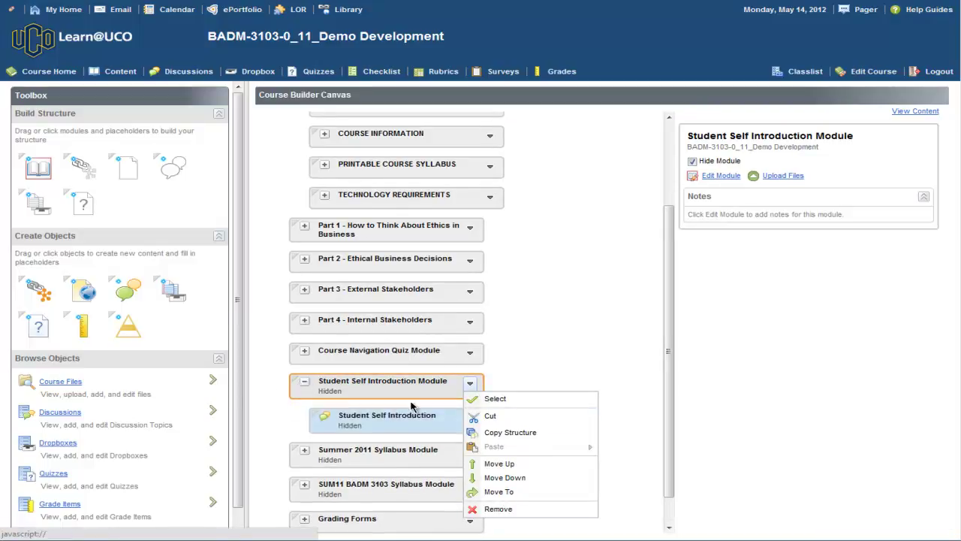
pyautogui.click(376, 422)
pyautogui.scroll(3, 480, 405)
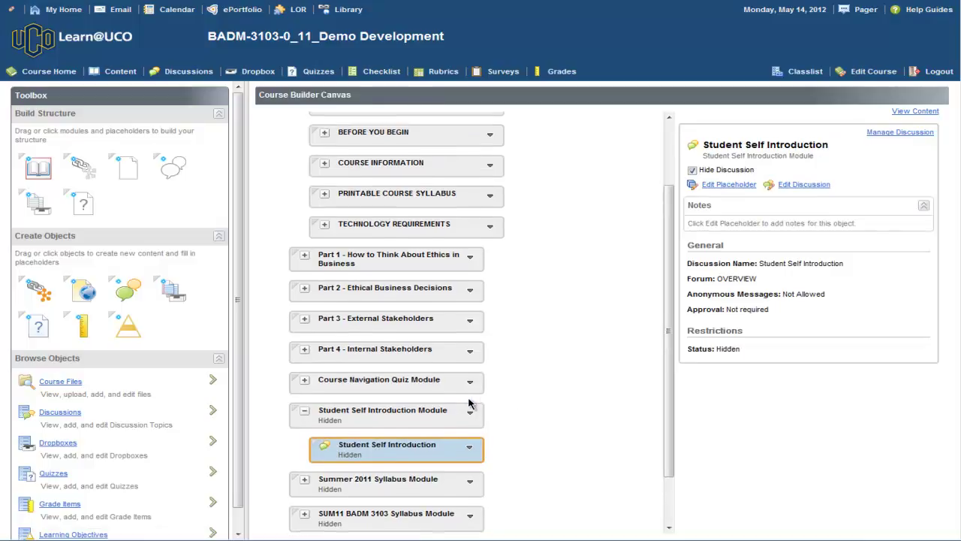
pyautogui.scroll(-3, 468, 404)
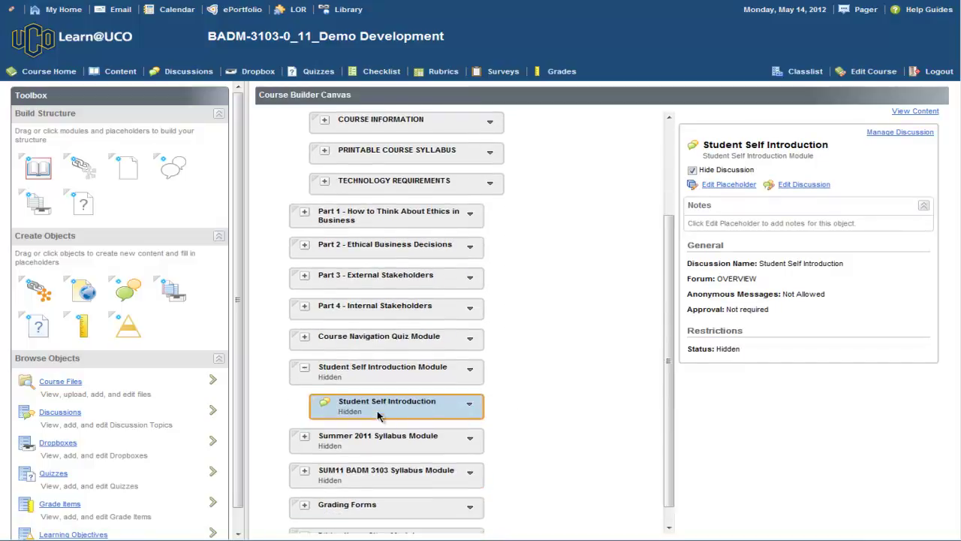
pyautogui.moveTo(383, 410); pyautogui.dragTo(377, 135)
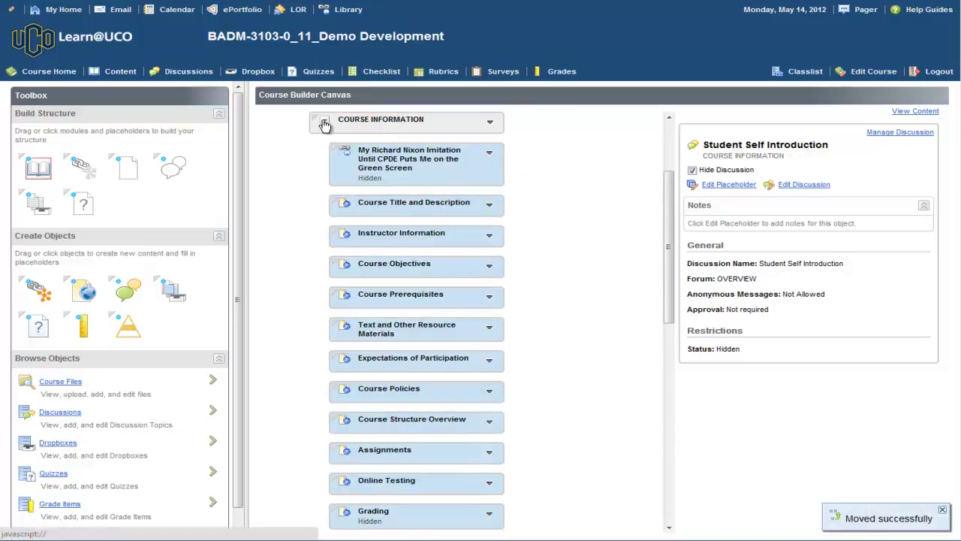
pyautogui.click(322, 122)
# Remove the emptied Student Self Introduction Module from the canvas.
pyautogui.click(471, 385)
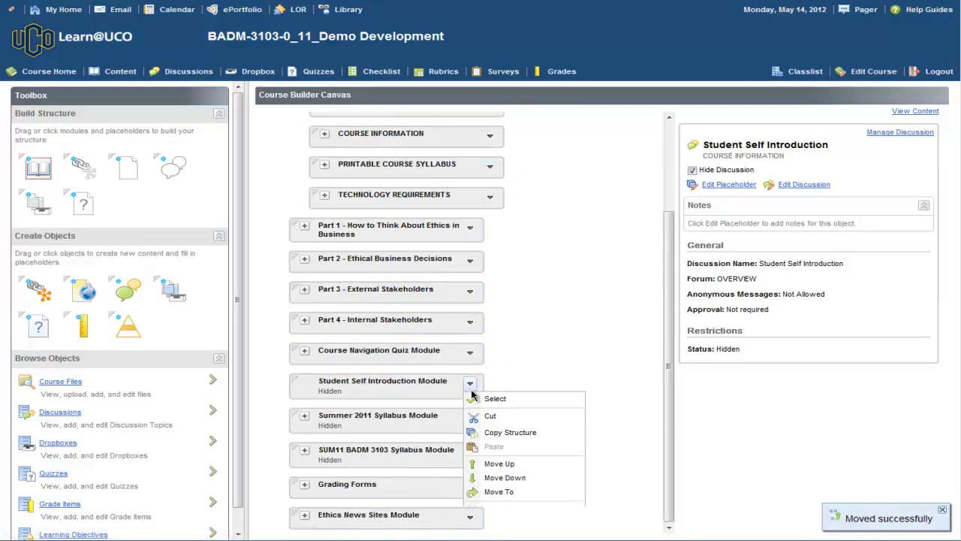
pyautogui.click(498, 509)
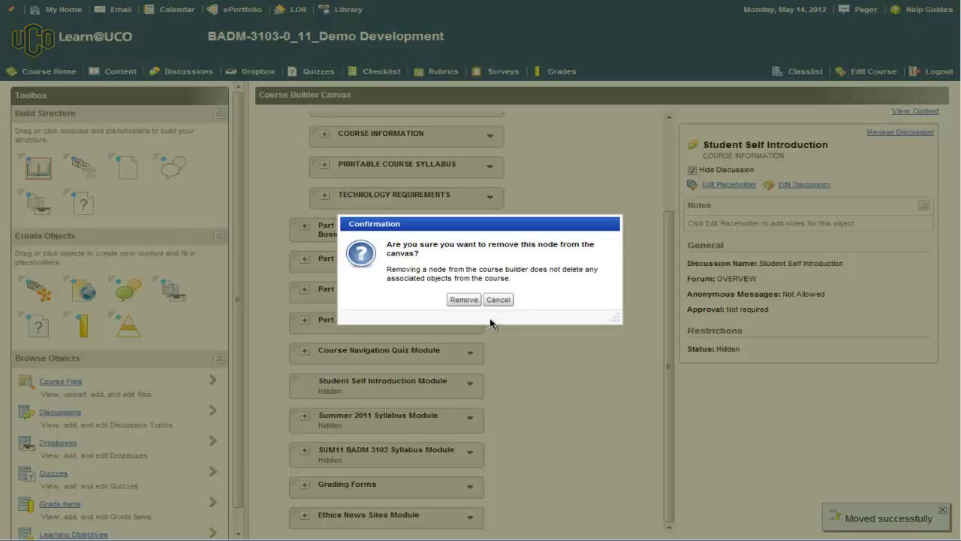
pyautogui.click(455, 299)
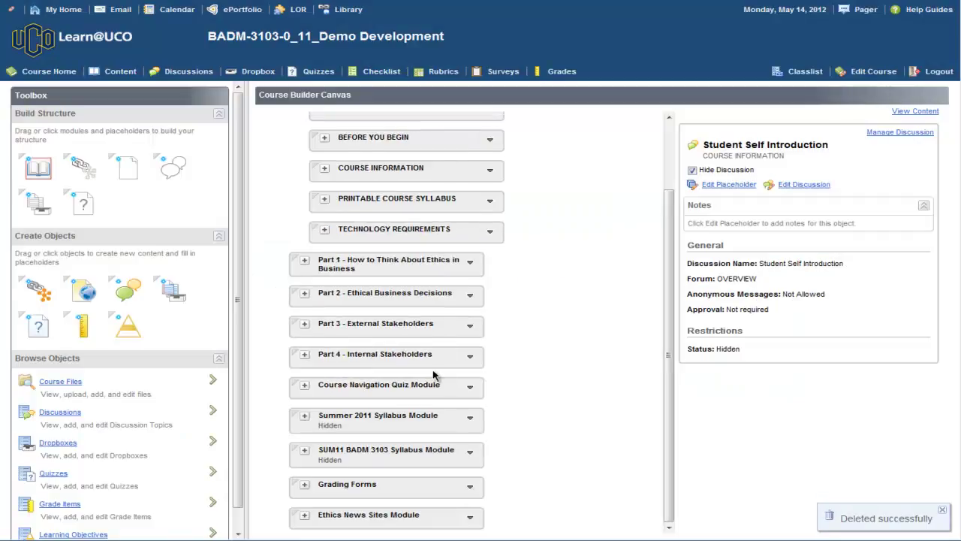
# Remove the Summer 2011 Syllabus Module and the SUM11 BADM 3103 Syllabus Module from the canvas.
pyautogui.click(470, 419)
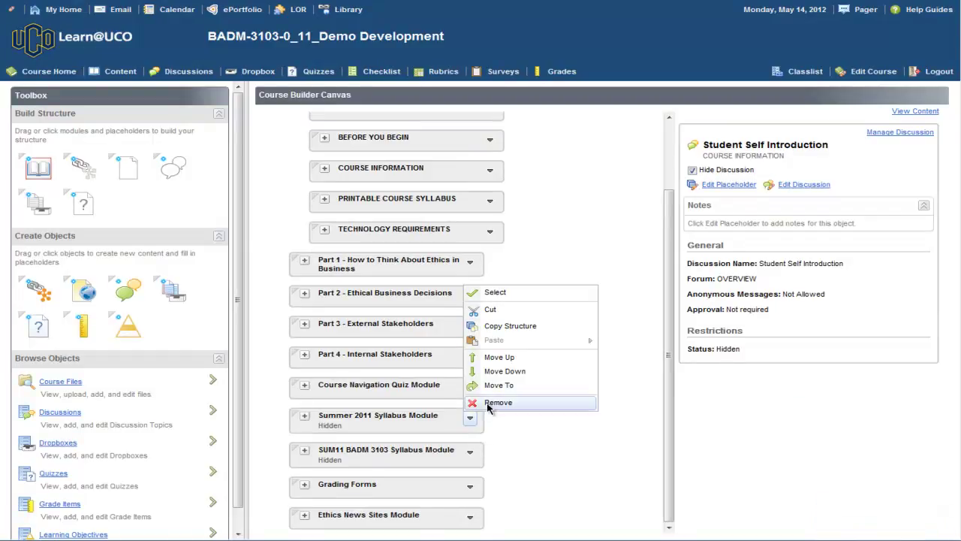
pyautogui.click(488, 405)
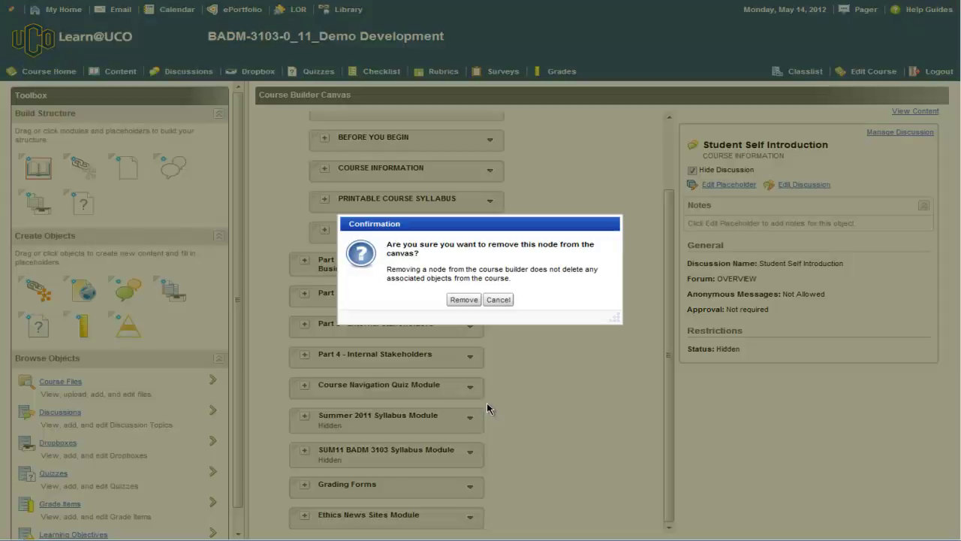
pyautogui.click(465, 301)
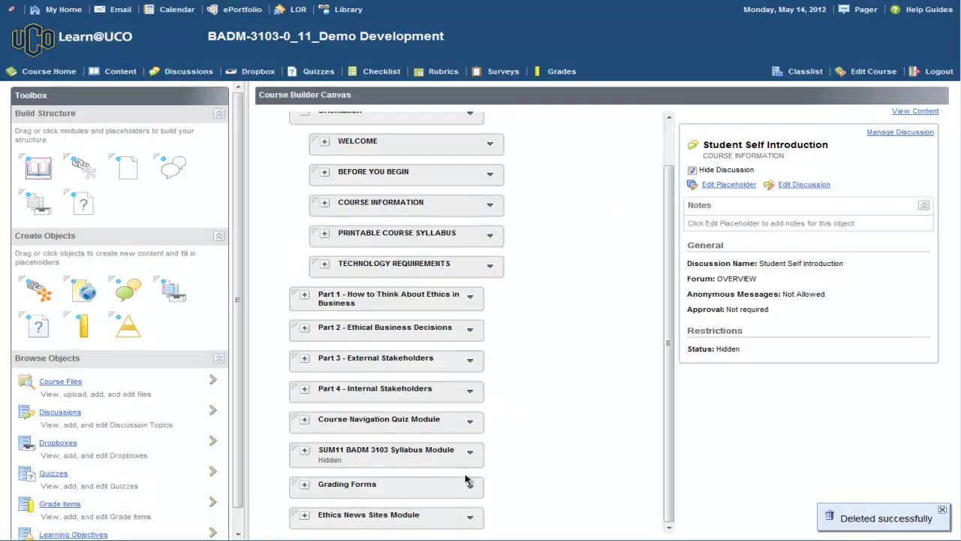
pyautogui.click(472, 458)
pyautogui.click(498, 436)
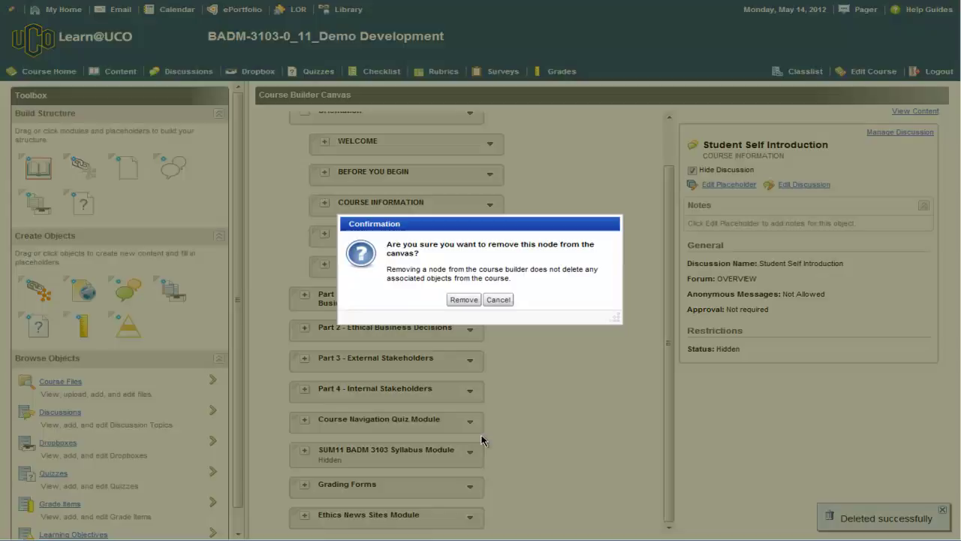
pyautogui.click(460, 299)
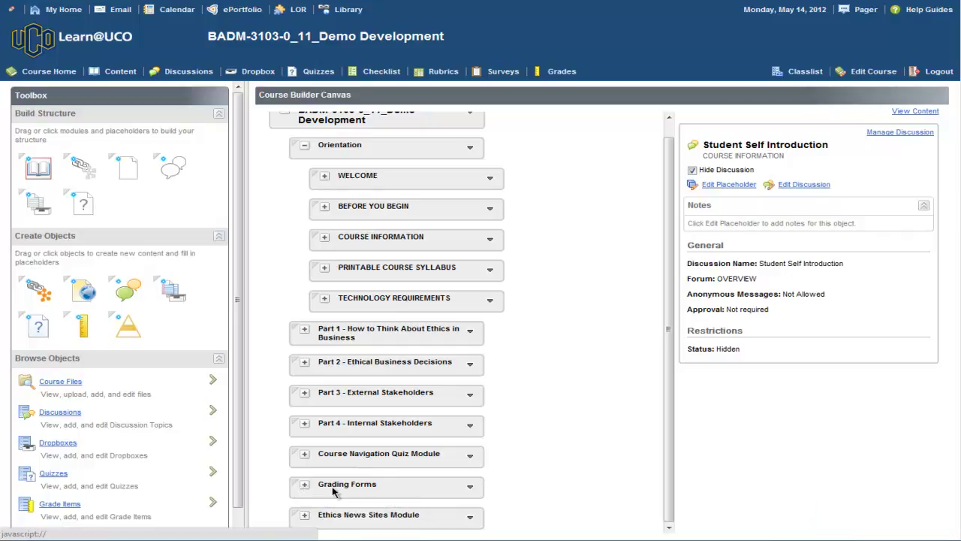
# Move the Grading Forms module into COURSE INFORMATION in Orientation and collapse COURSE INFORMATION.
pyautogui.click(421, 491)
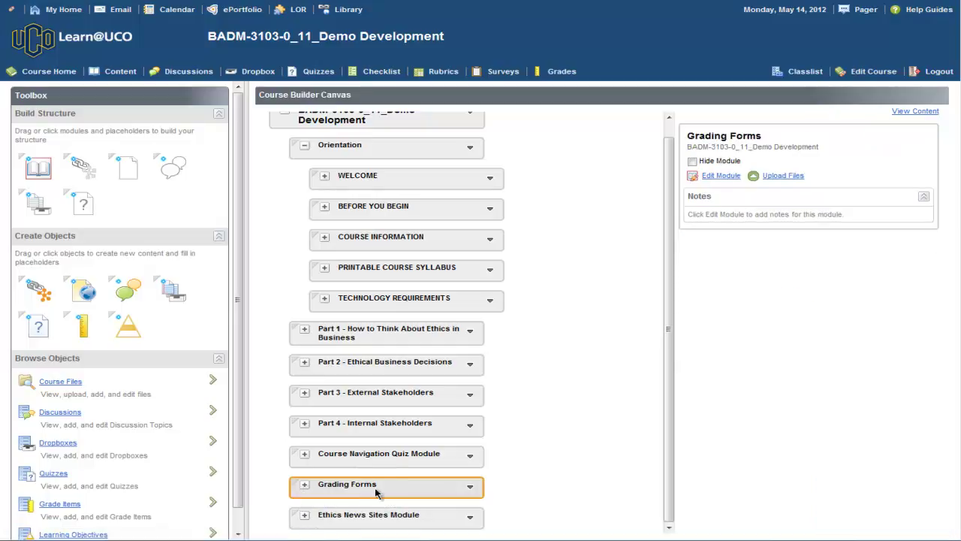
pyautogui.moveTo(375, 491); pyautogui.dragTo(335, 249)
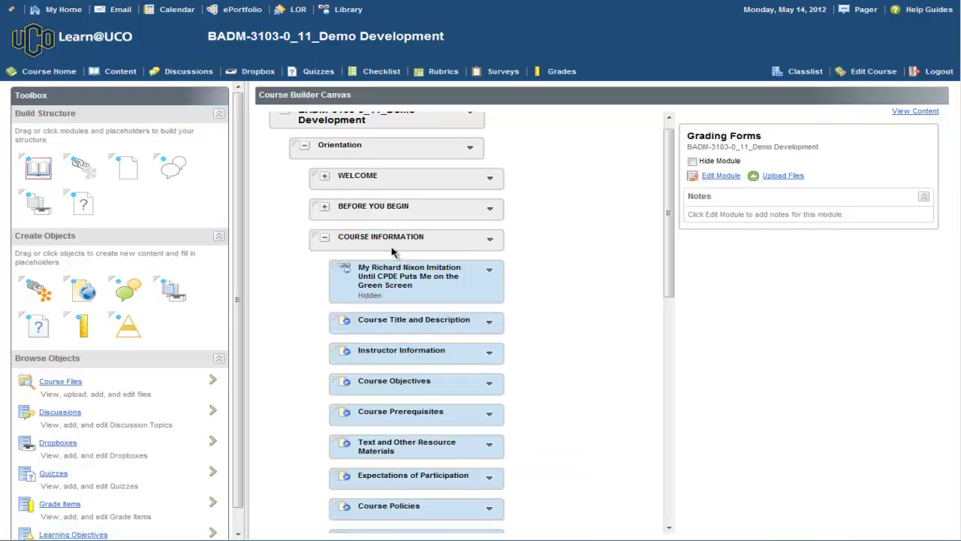
pyautogui.click(325, 236)
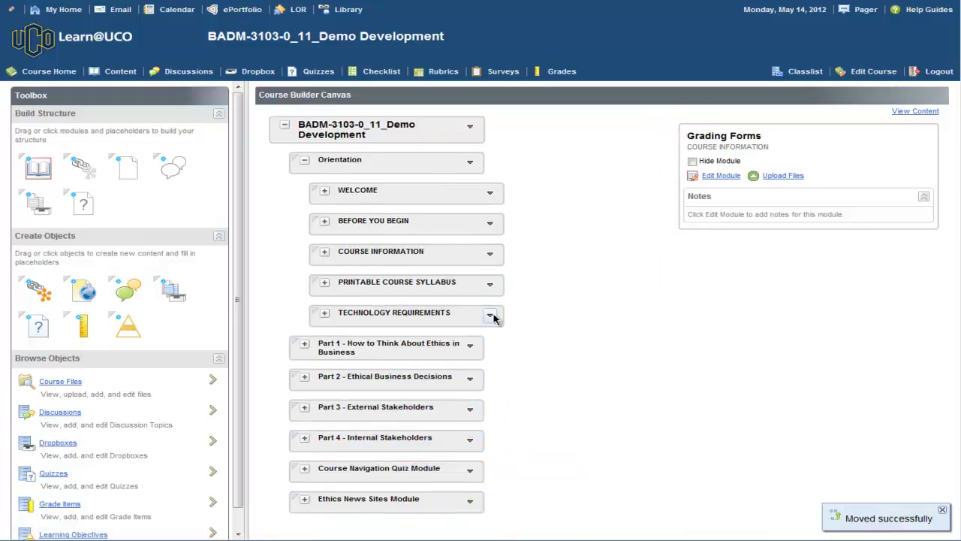
# Reorder COURSE INFORMATION by moving the Grading Forms module up near the Grading topic, and collapse COURSE INFORMATION.
pyautogui.click(323, 251)
pyautogui.scroll(-5, 491, 358)
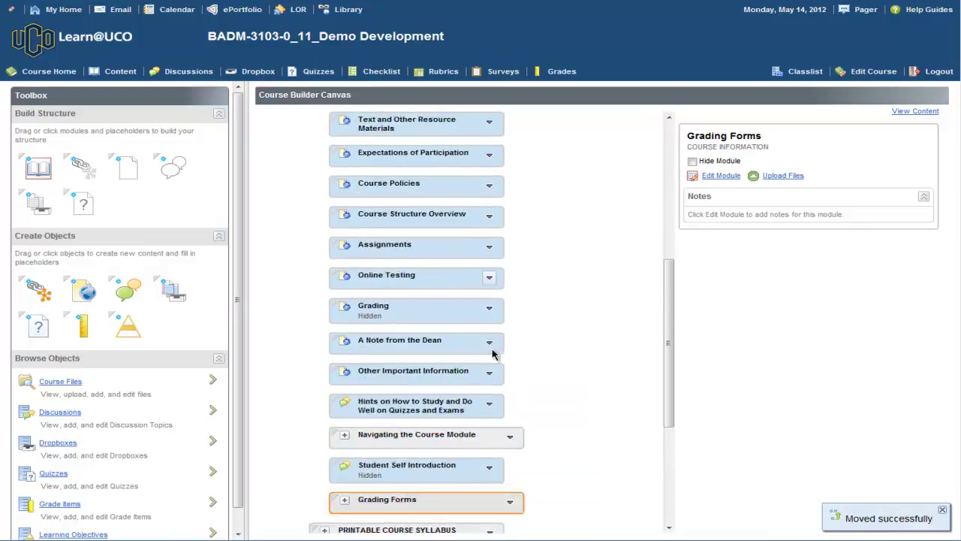
pyautogui.scroll(-1, 481, 370)
pyautogui.moveTo(362, 397); pyautogui.dragTo(405, 232)
pyautogui.moveTo(671, 315); pyautogui.dragTo(673, 131)
pyautogui.click(325, 253)
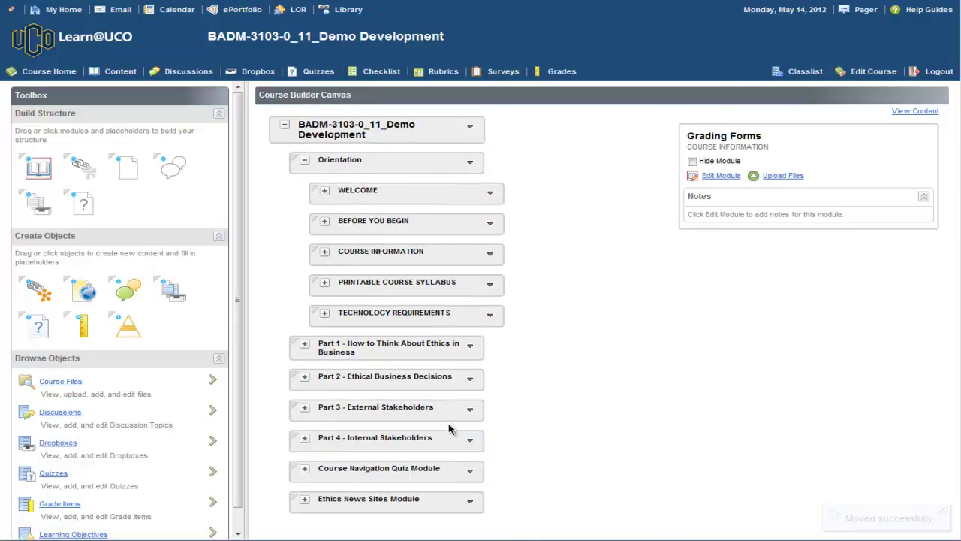